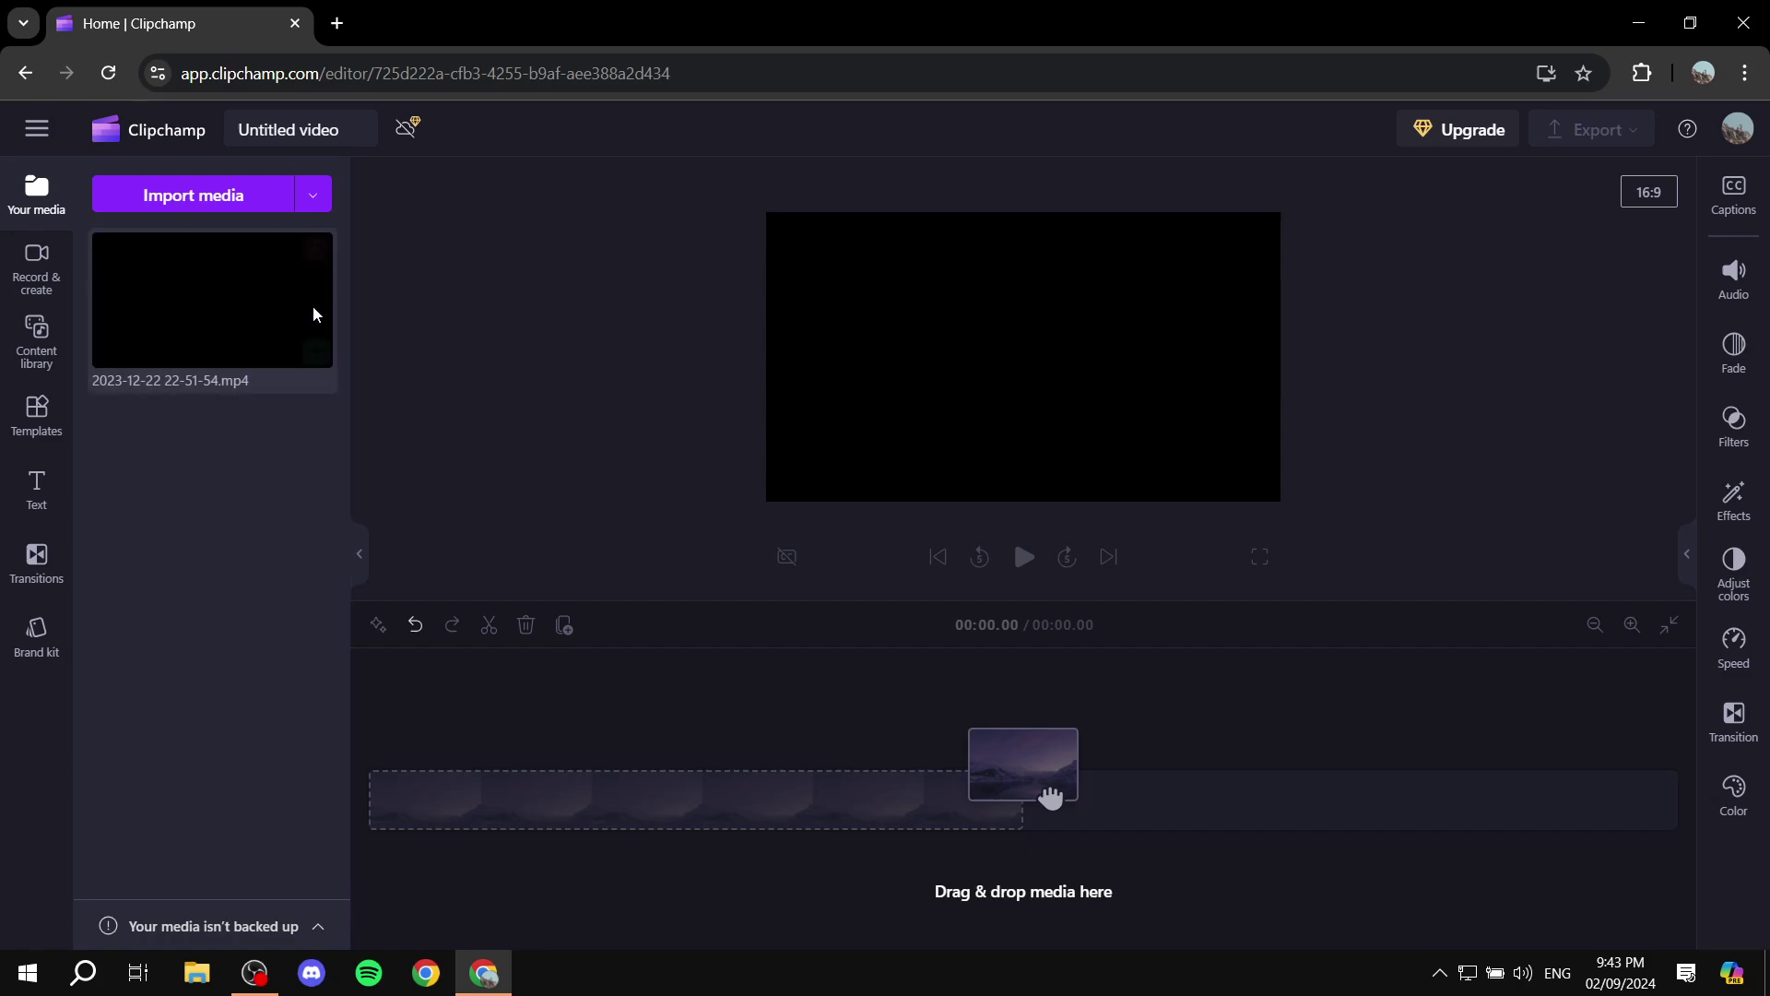
- Add the recording to the timeline and play it, pausing at 00:02.29
left_click_drag(265, 302, 633, 816)
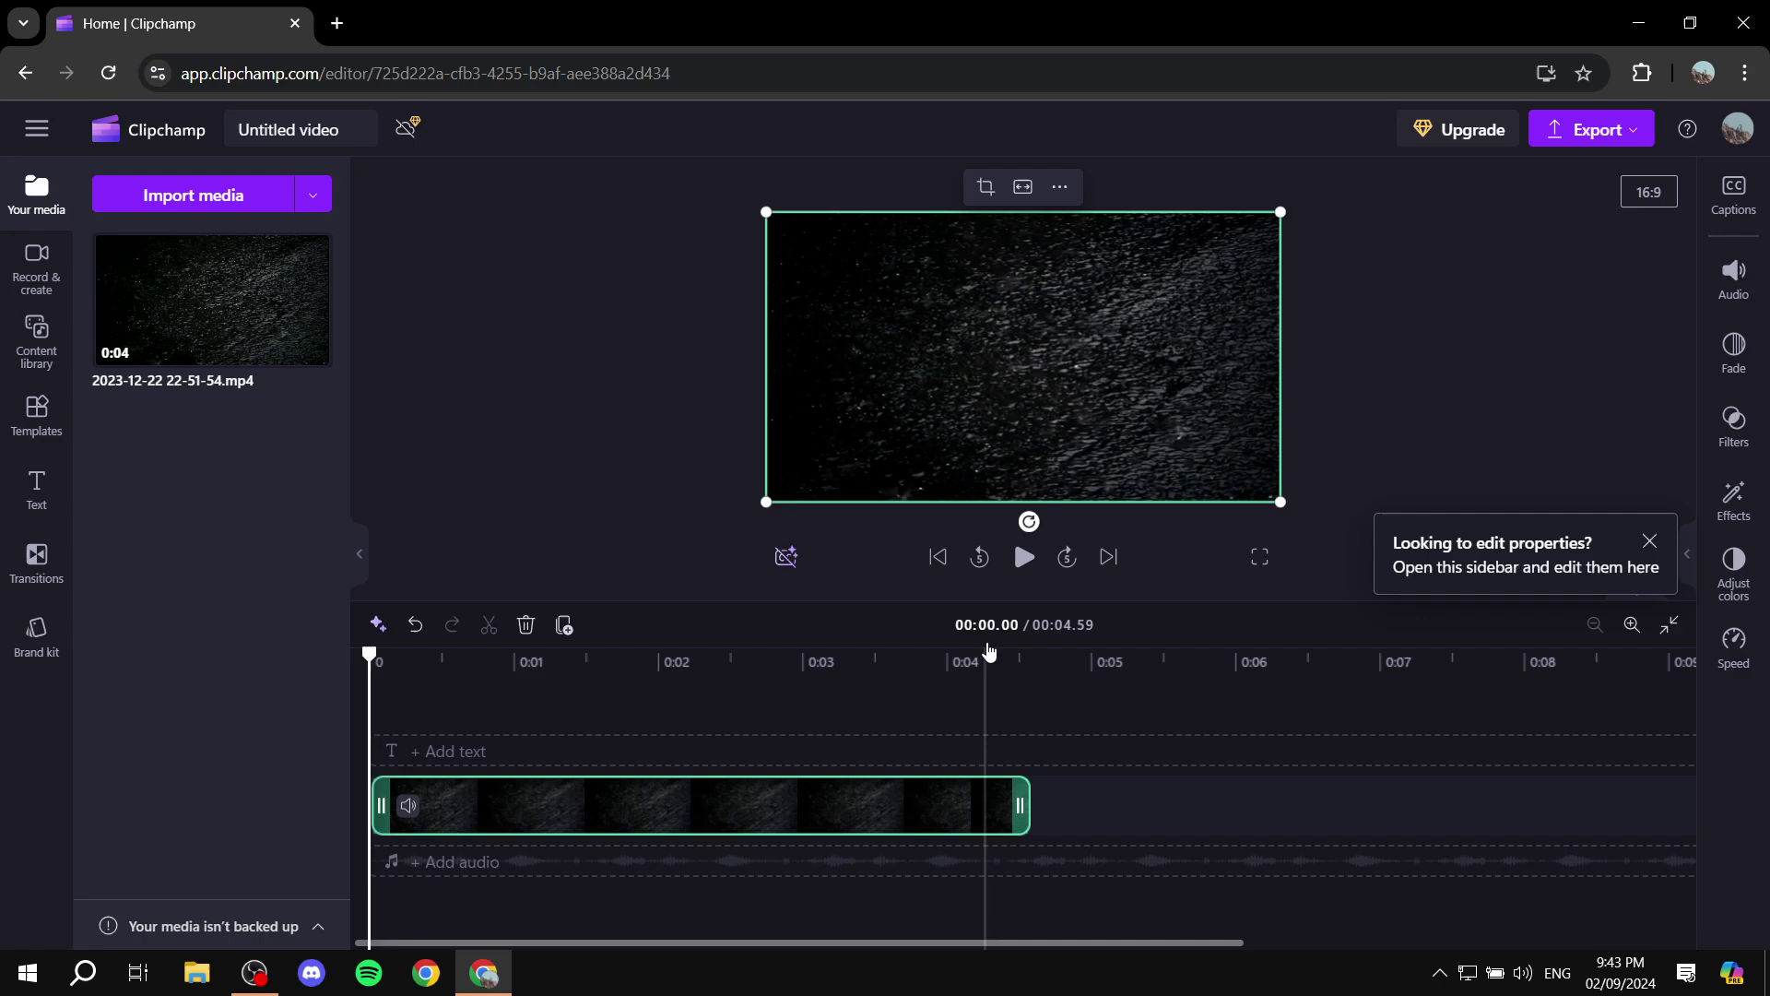
left_click(1024, 556)
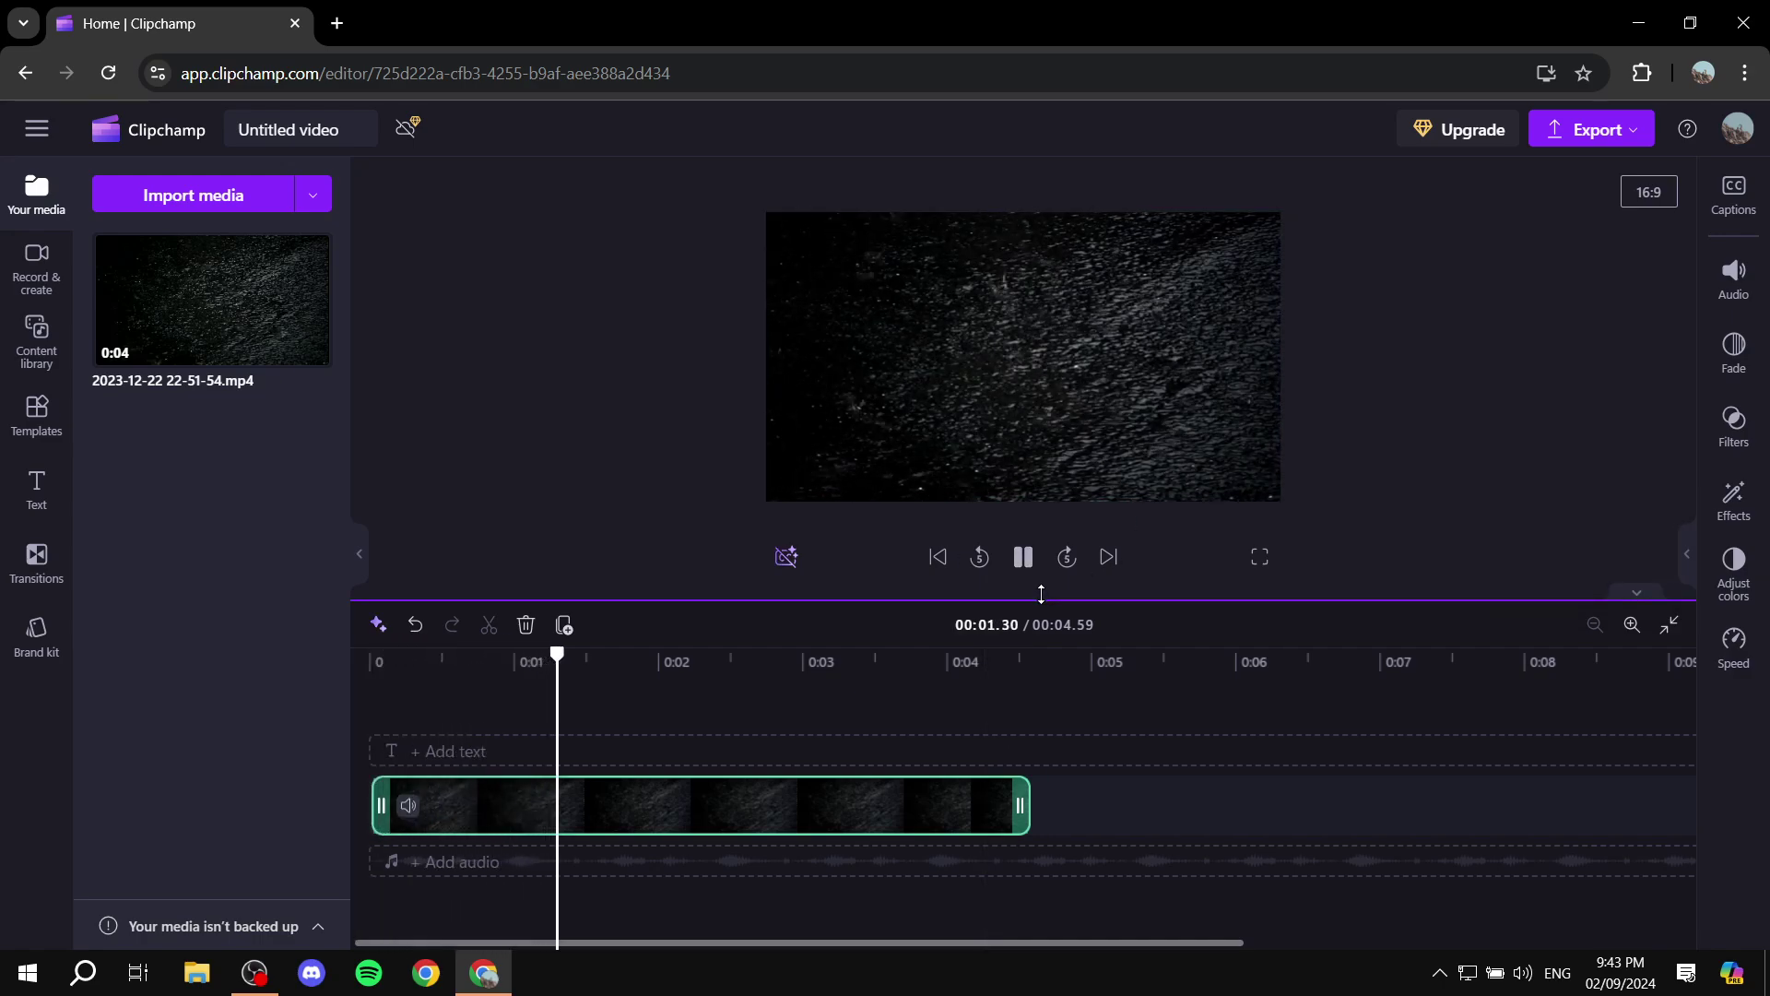
left_click(1024, 556)
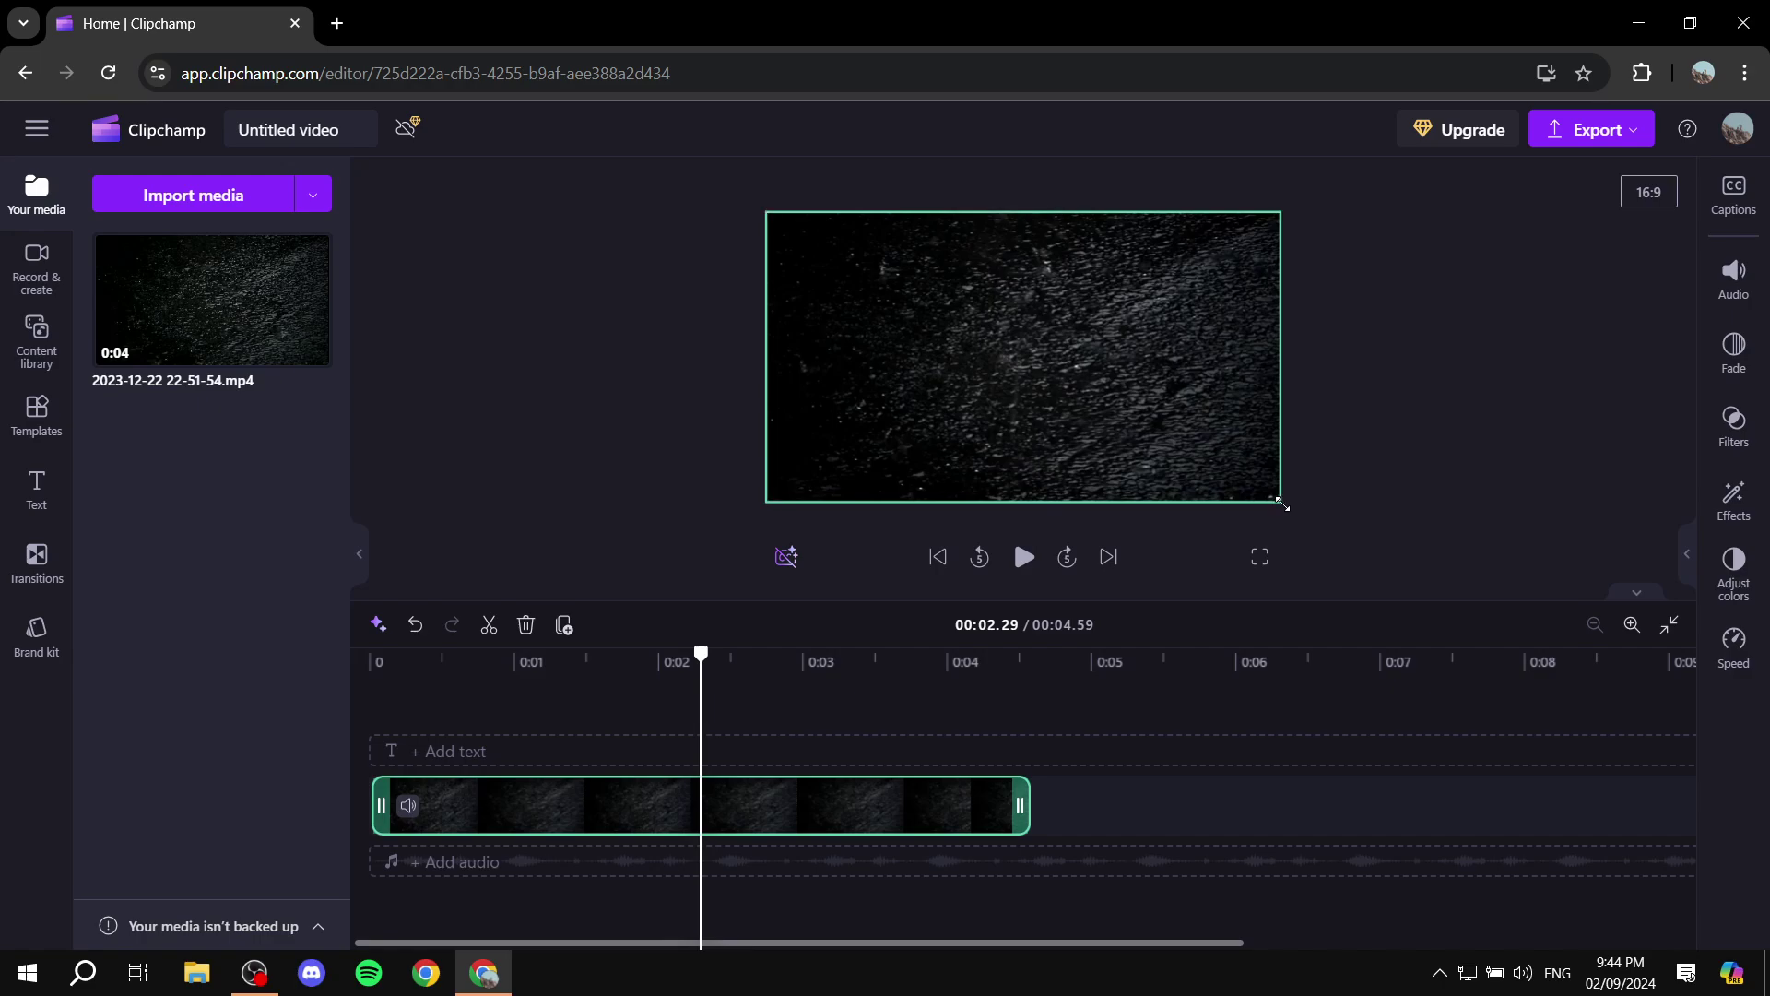
- Scale the video up past the frame from its bottom-right and top-left corners
left_click_drag(1281, 502, 1353, 542)
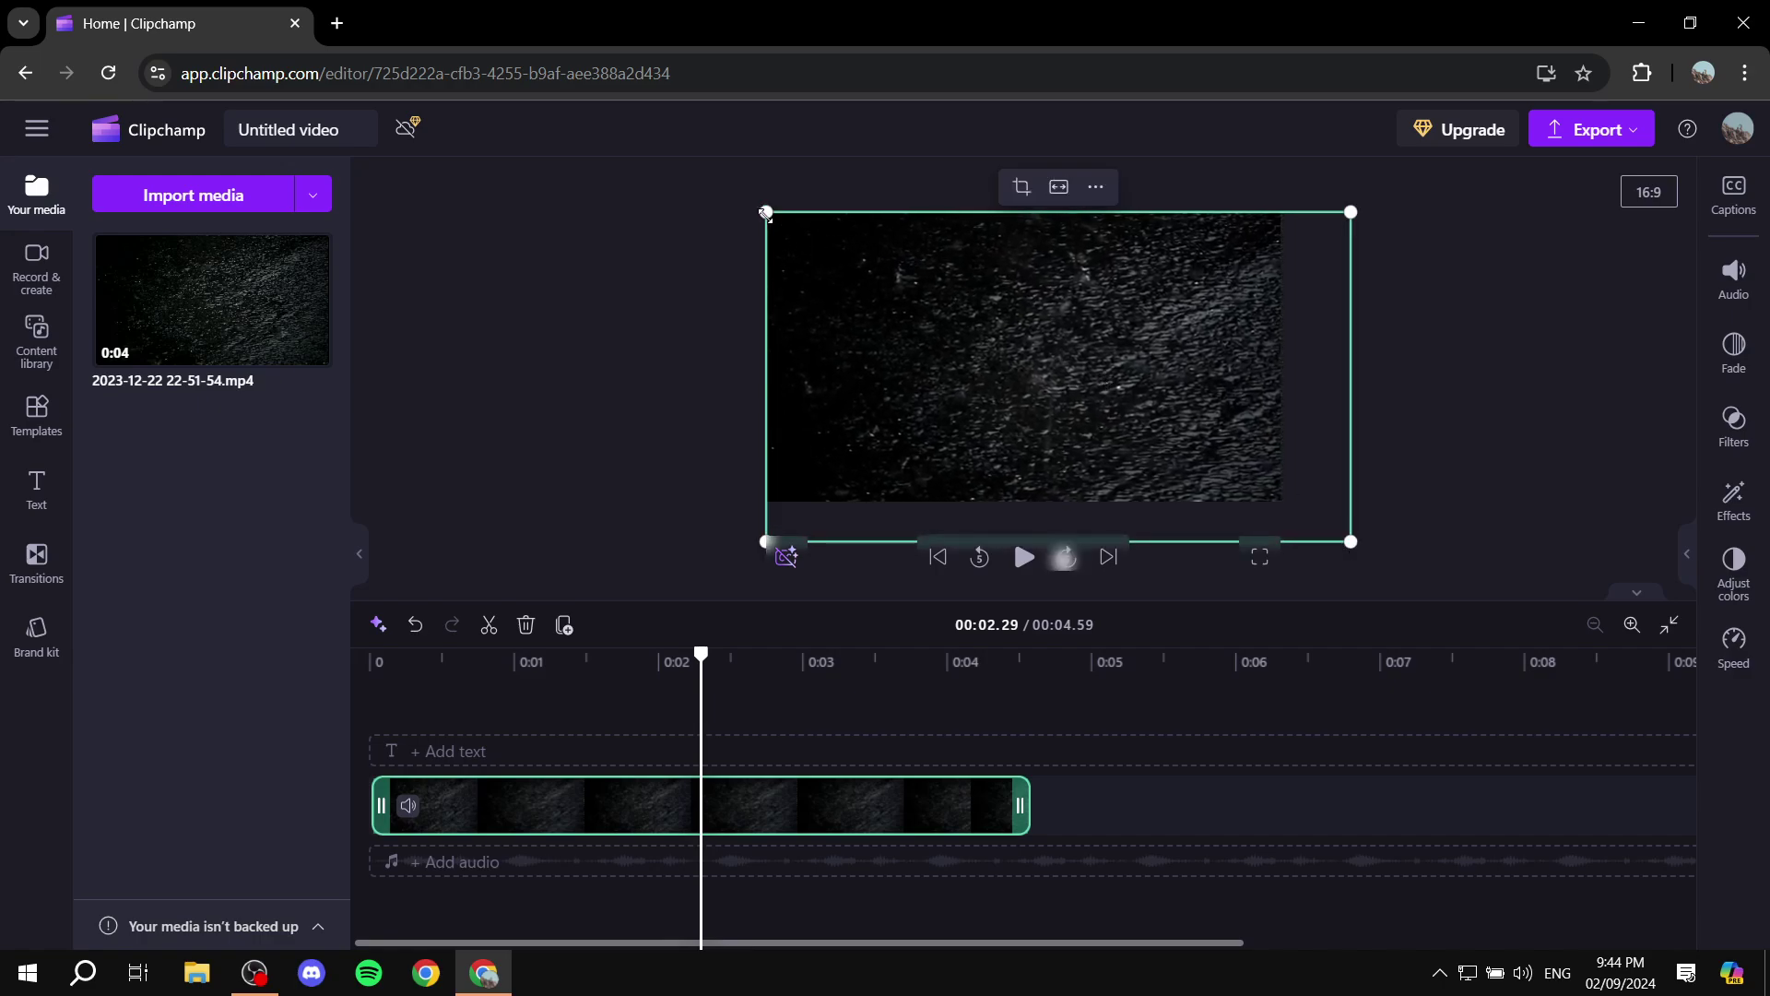
left_click_drag(766, 212, 701, 175)
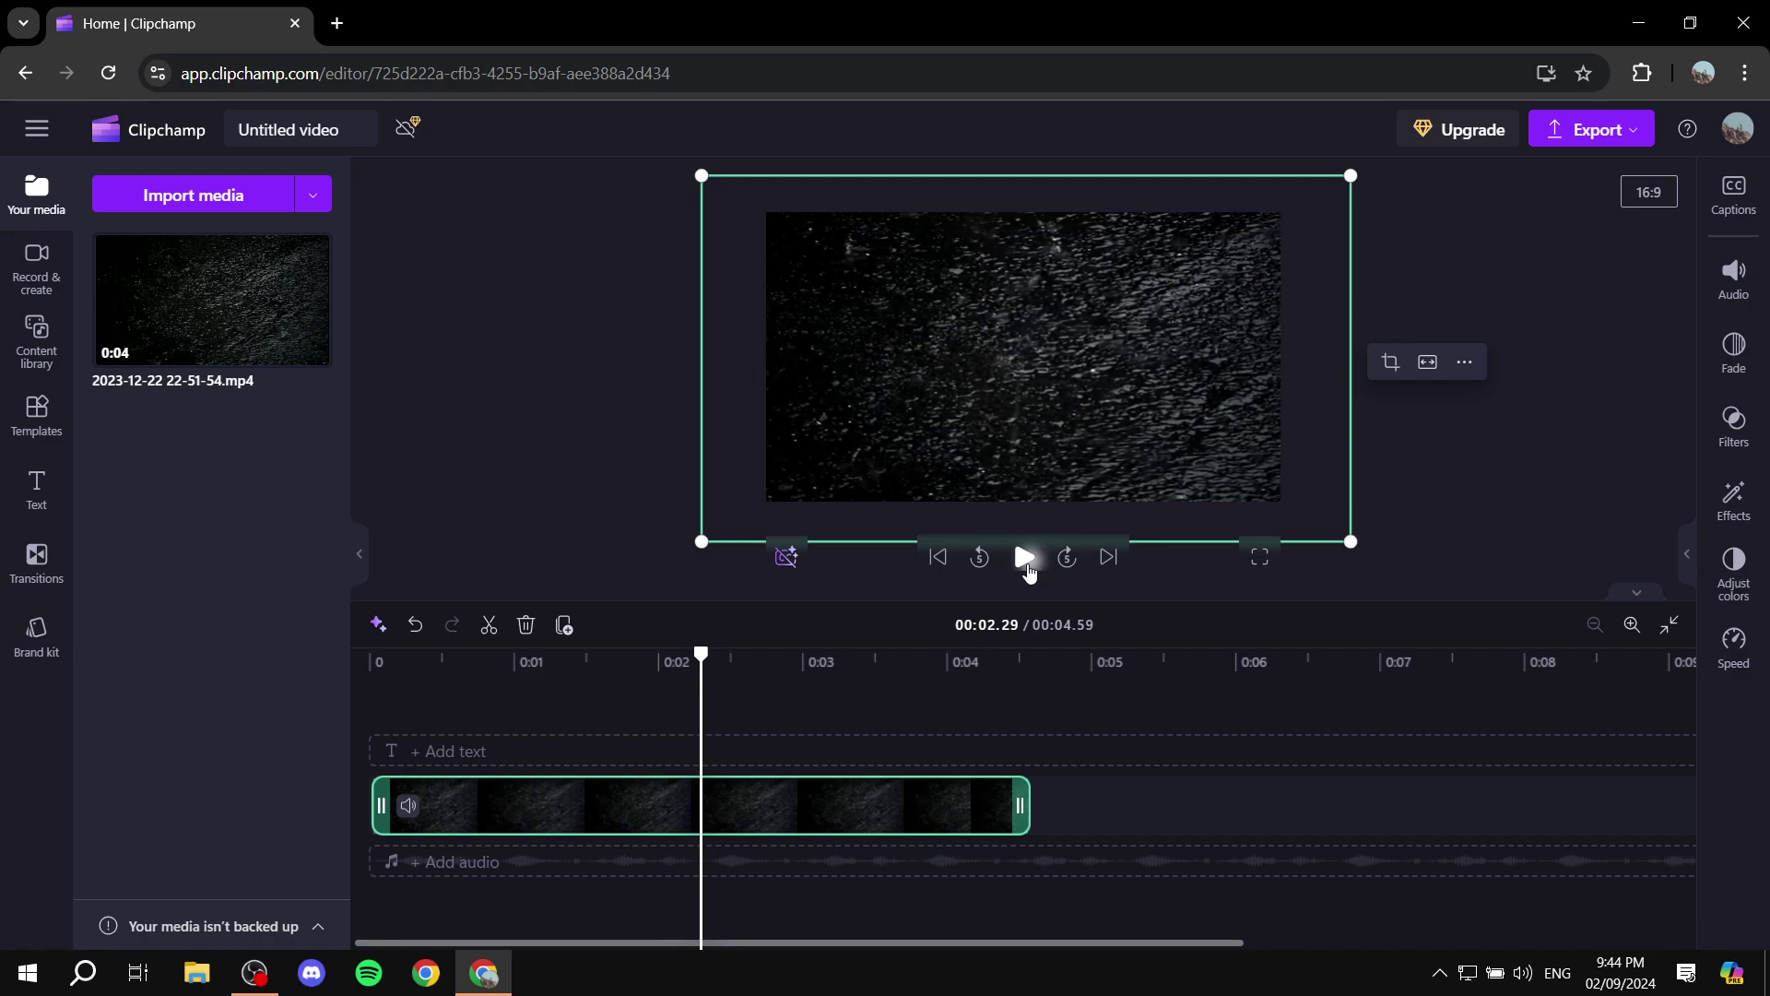
- Play to 4.50 seconds and scale the video back to just beyond the frame
left_click(1026, 565)
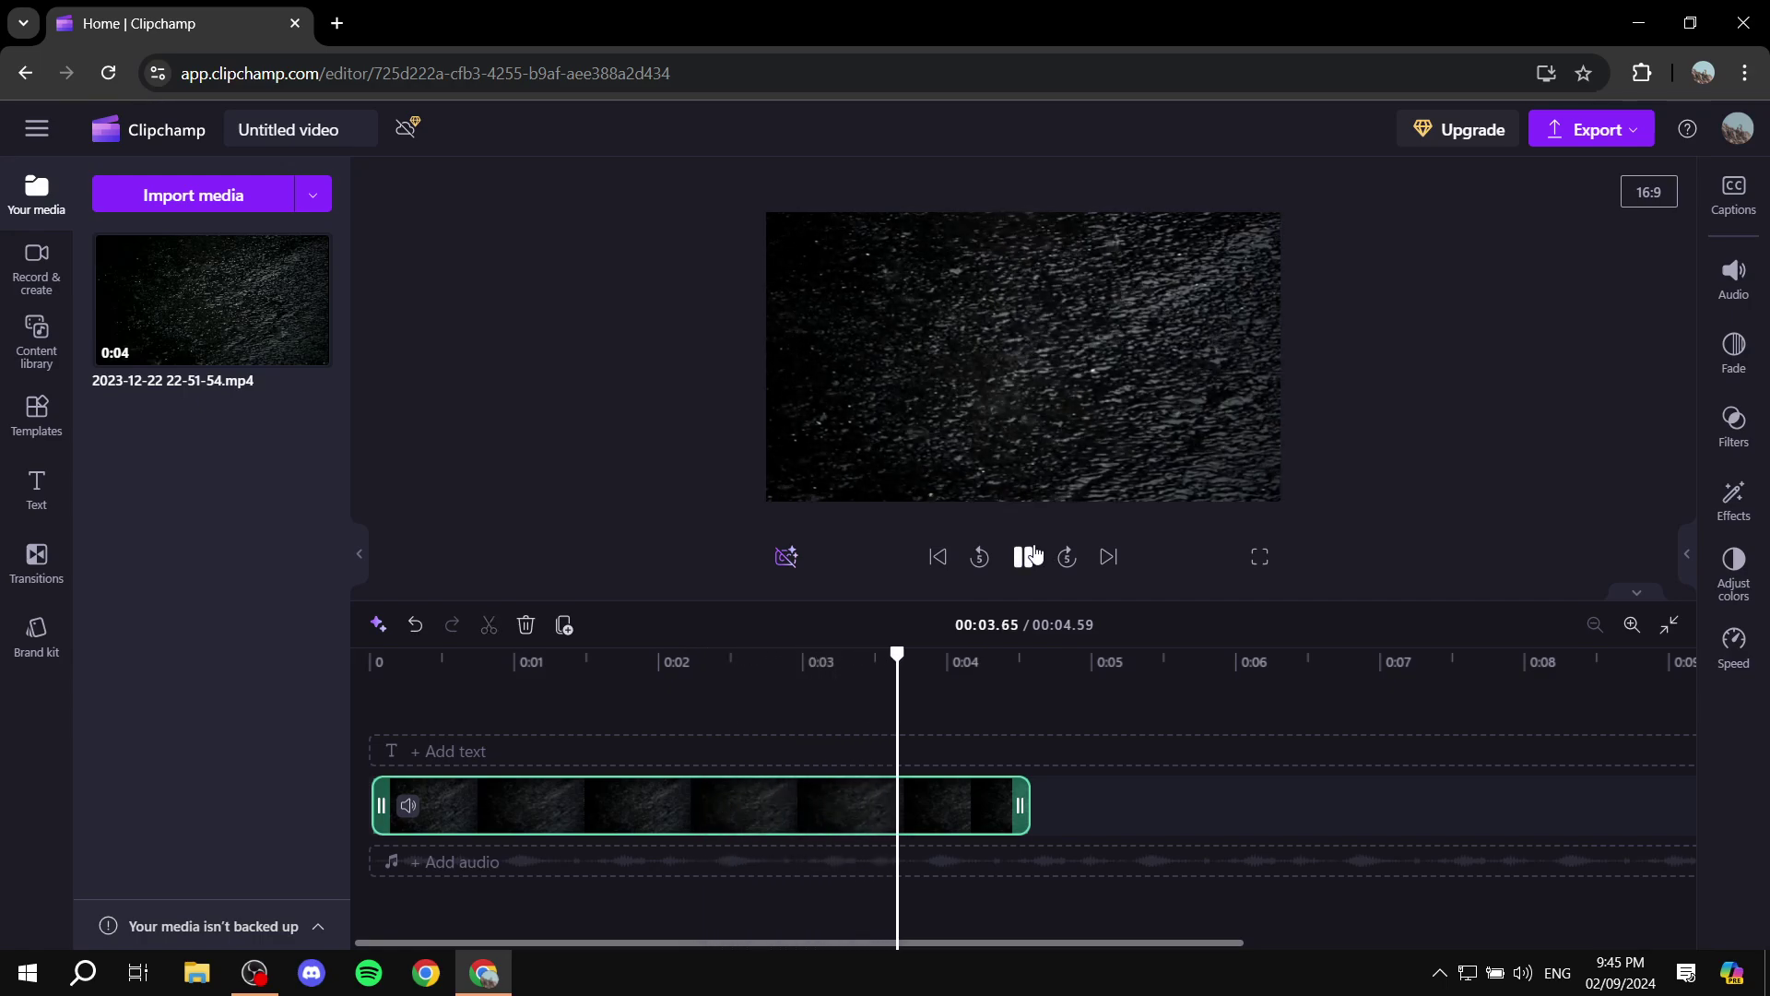
left_click(1029, 560)
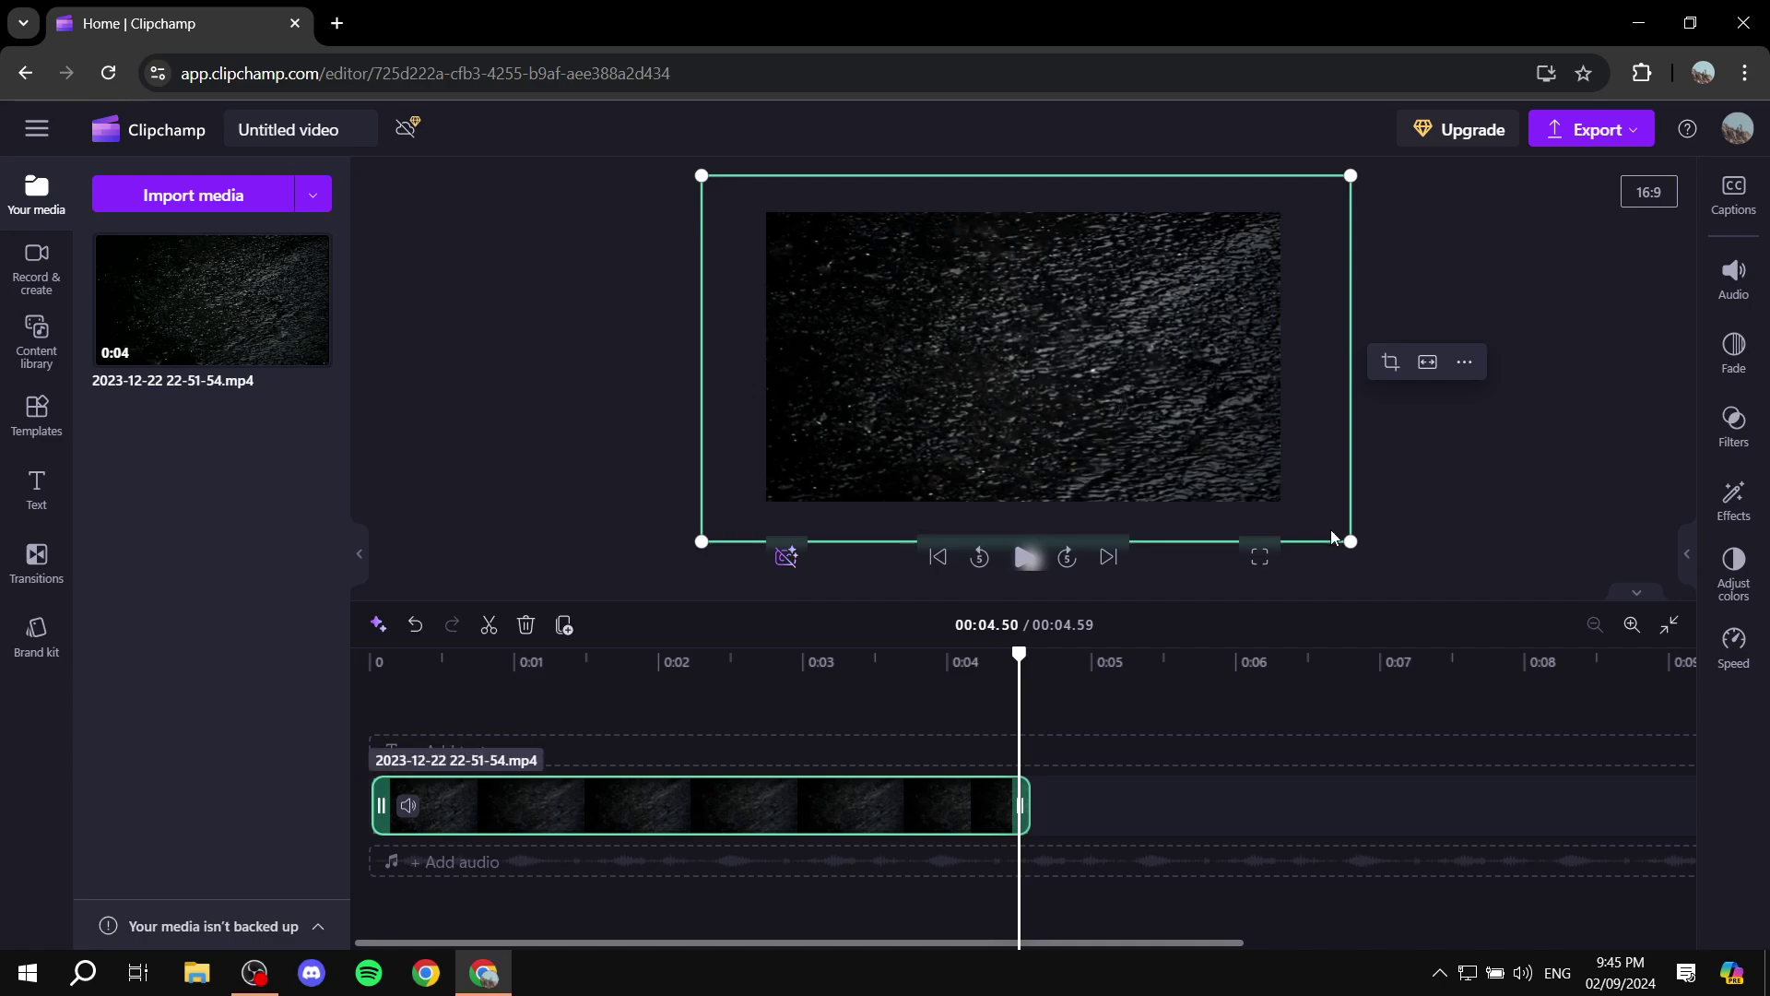
left_click_drag(1350, 541, 1287, 504)
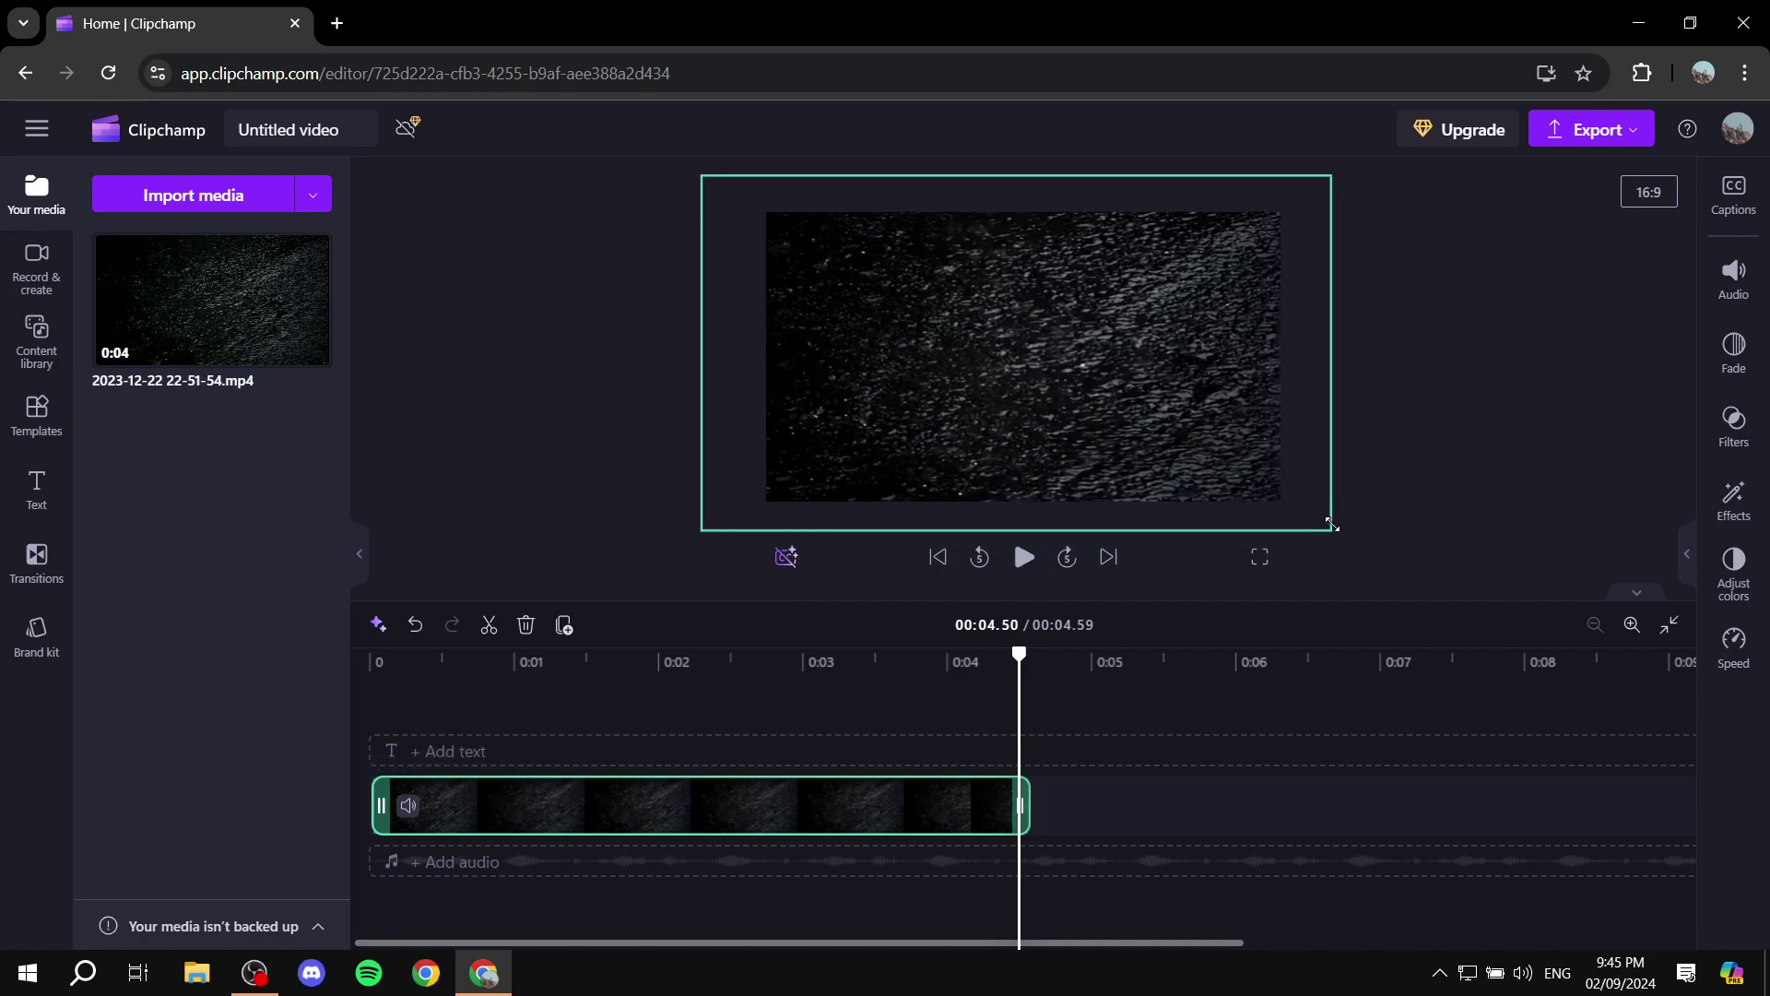
left_click(1221, 451)
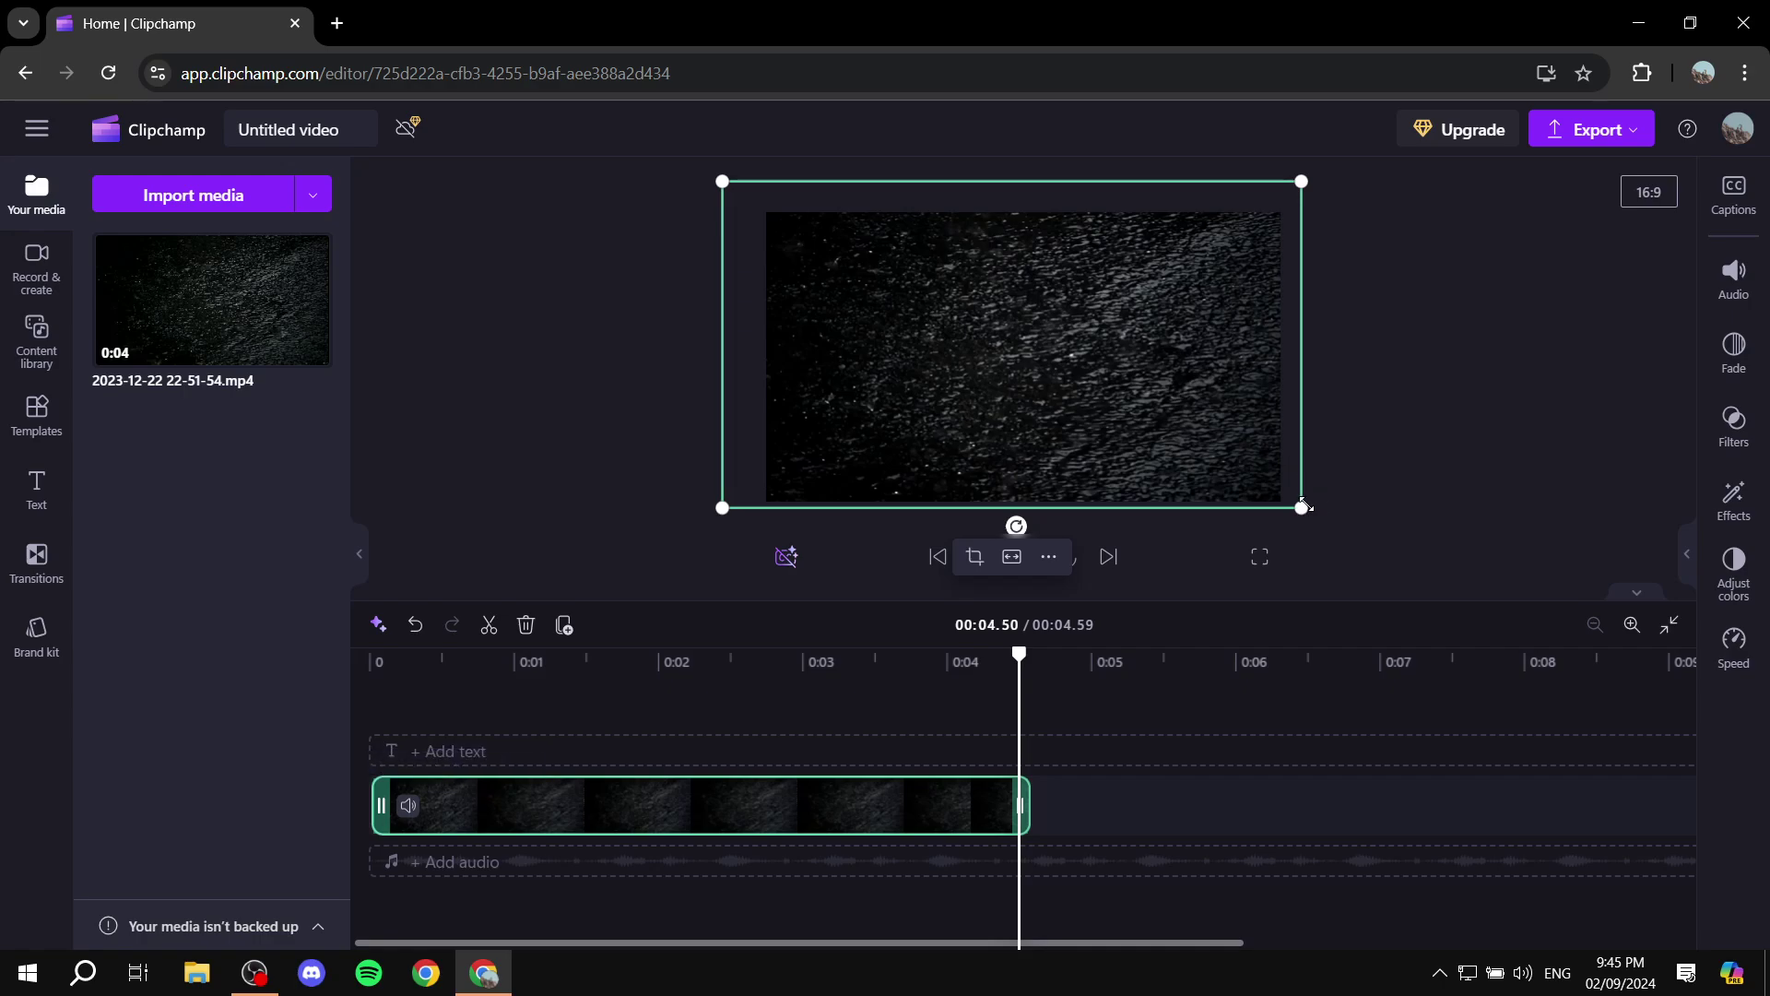
left_click_drag(1305, 508, 1316, 515)
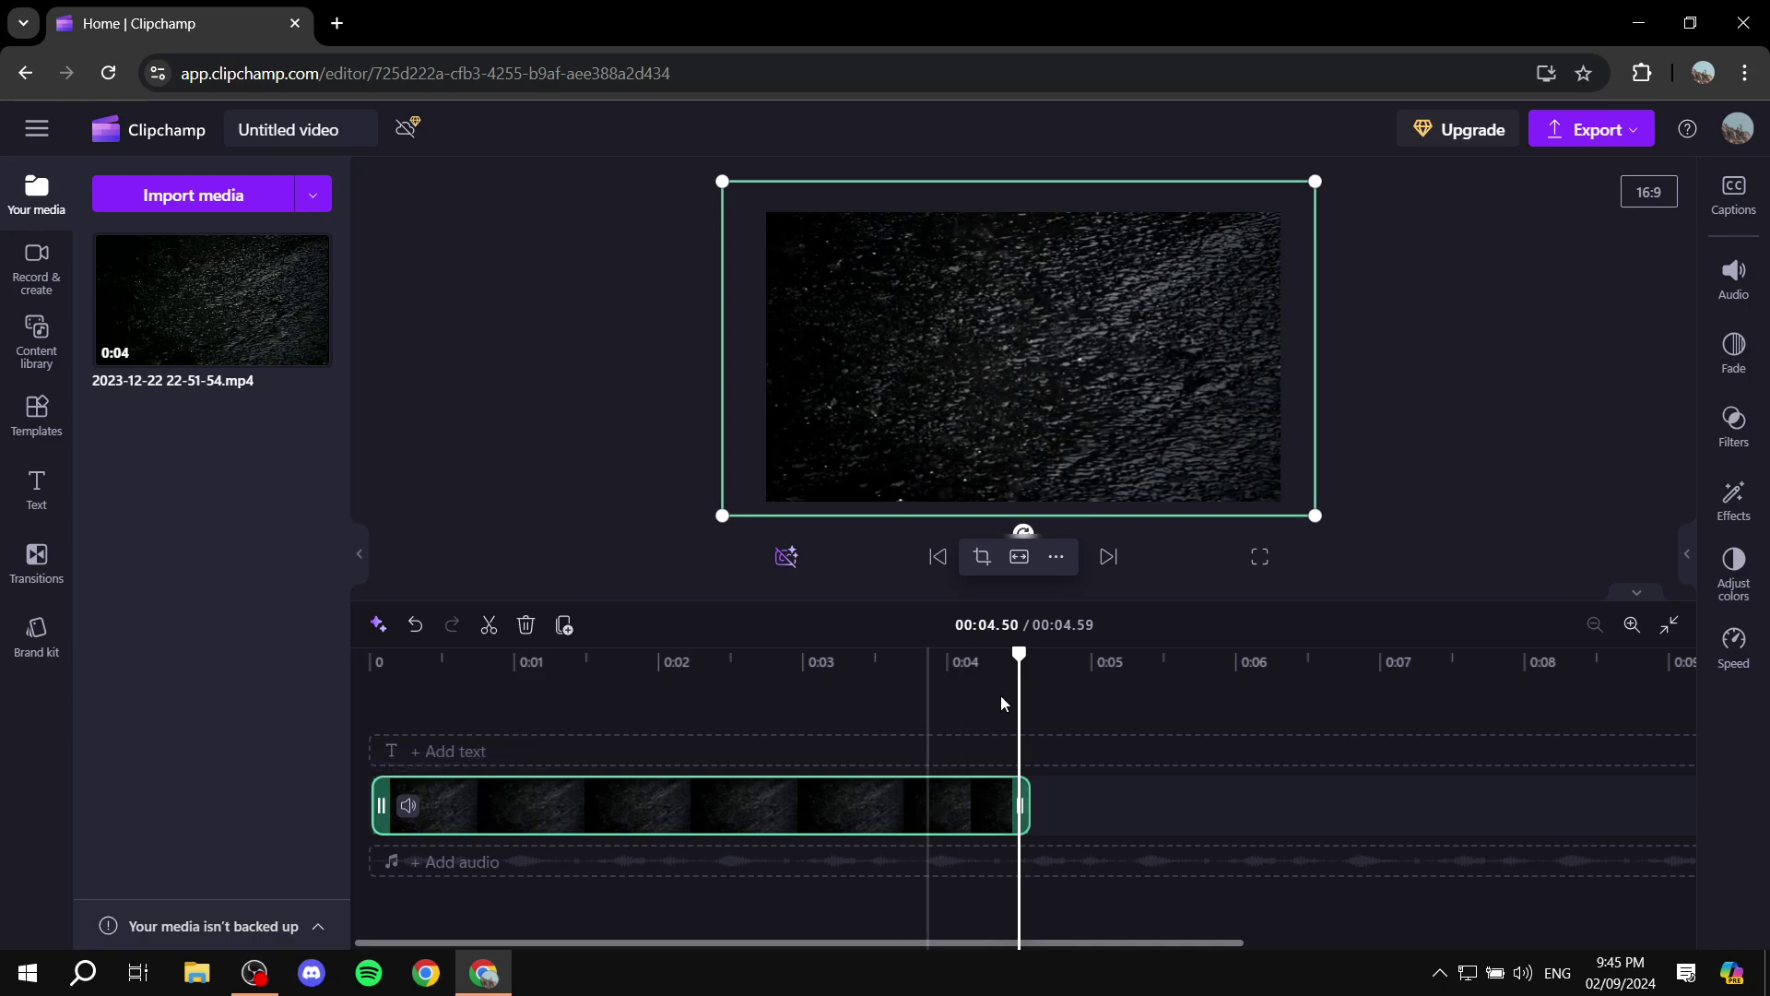
- Divide the clip at the 00:00.29 playhead and select the short opening piece
left_click(410, 703)
left_click(973, 384)
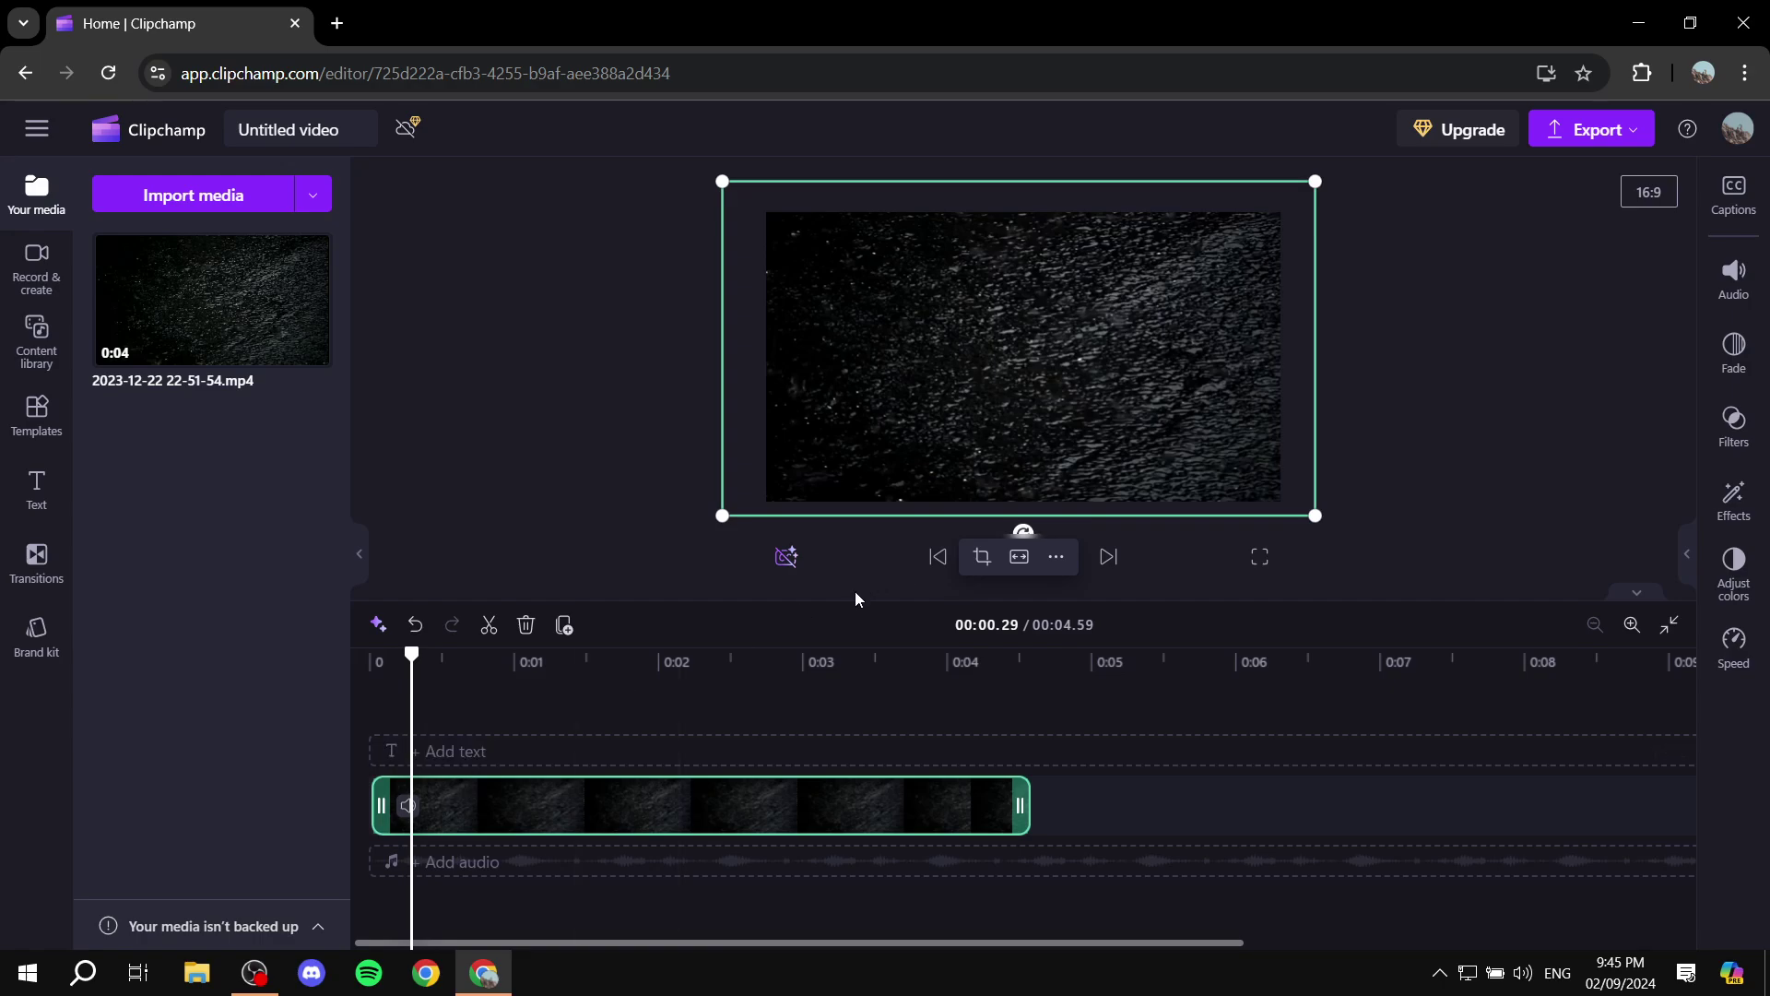
left_click(652, 561)
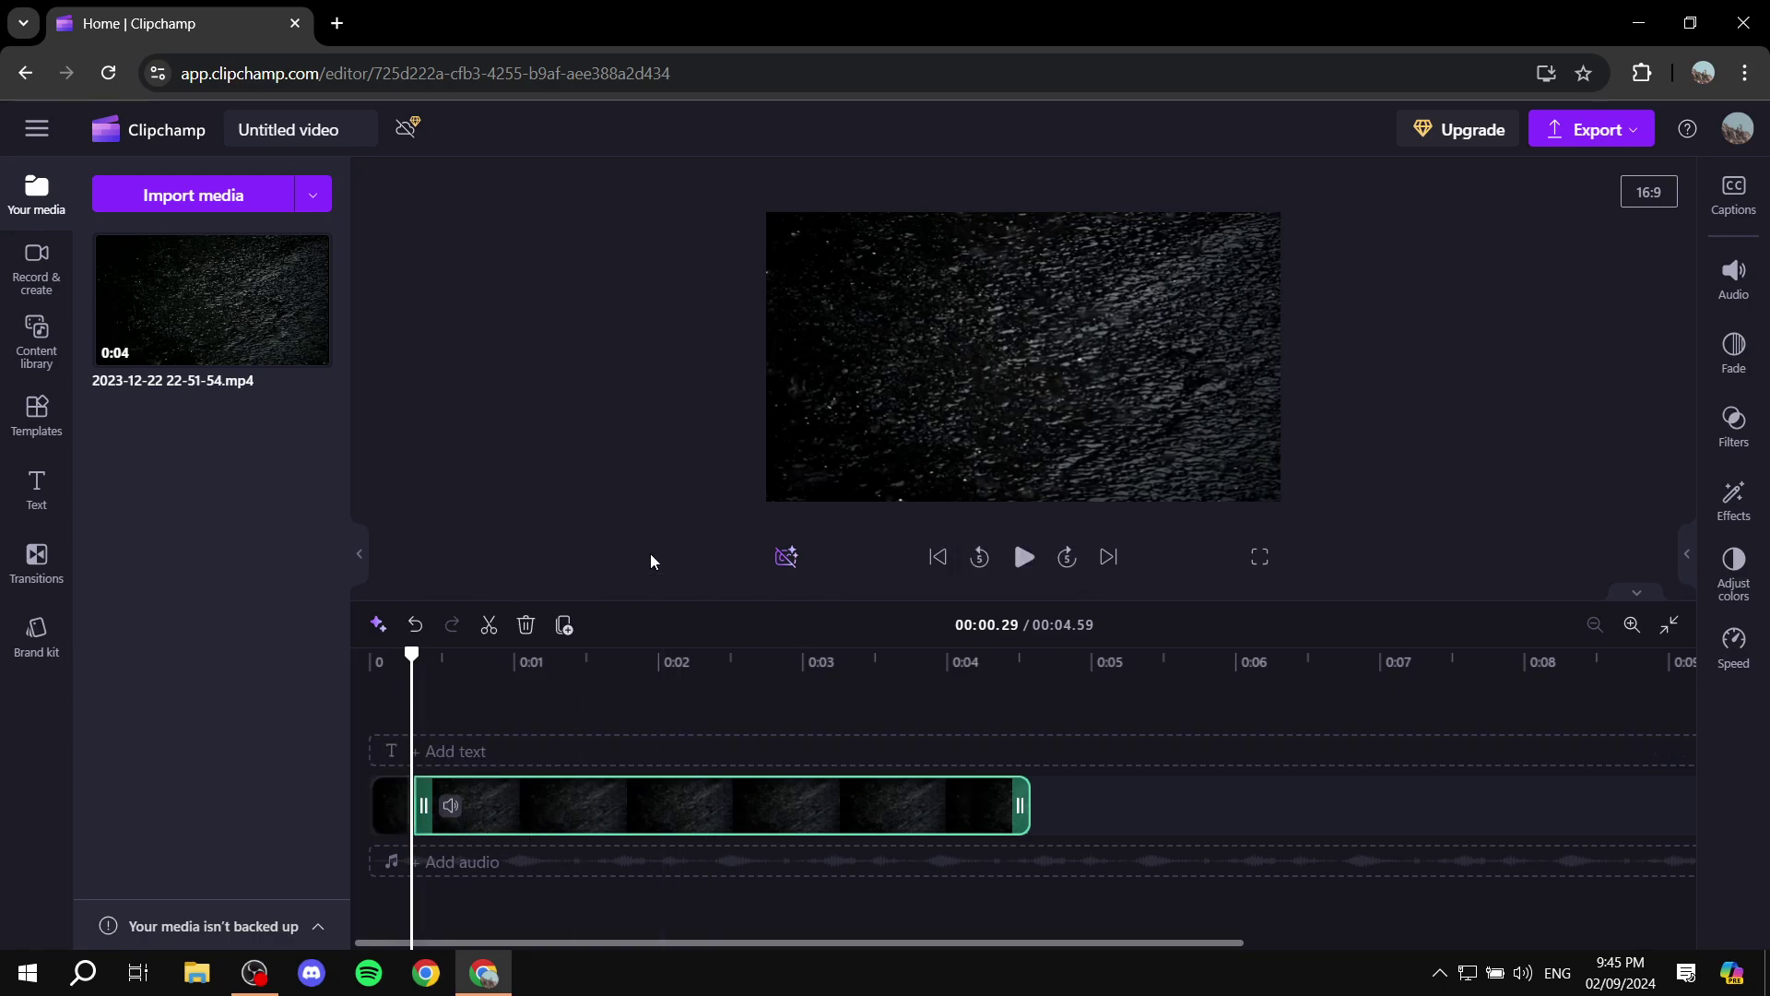
left_click_drag(379, 805, 411, 805)
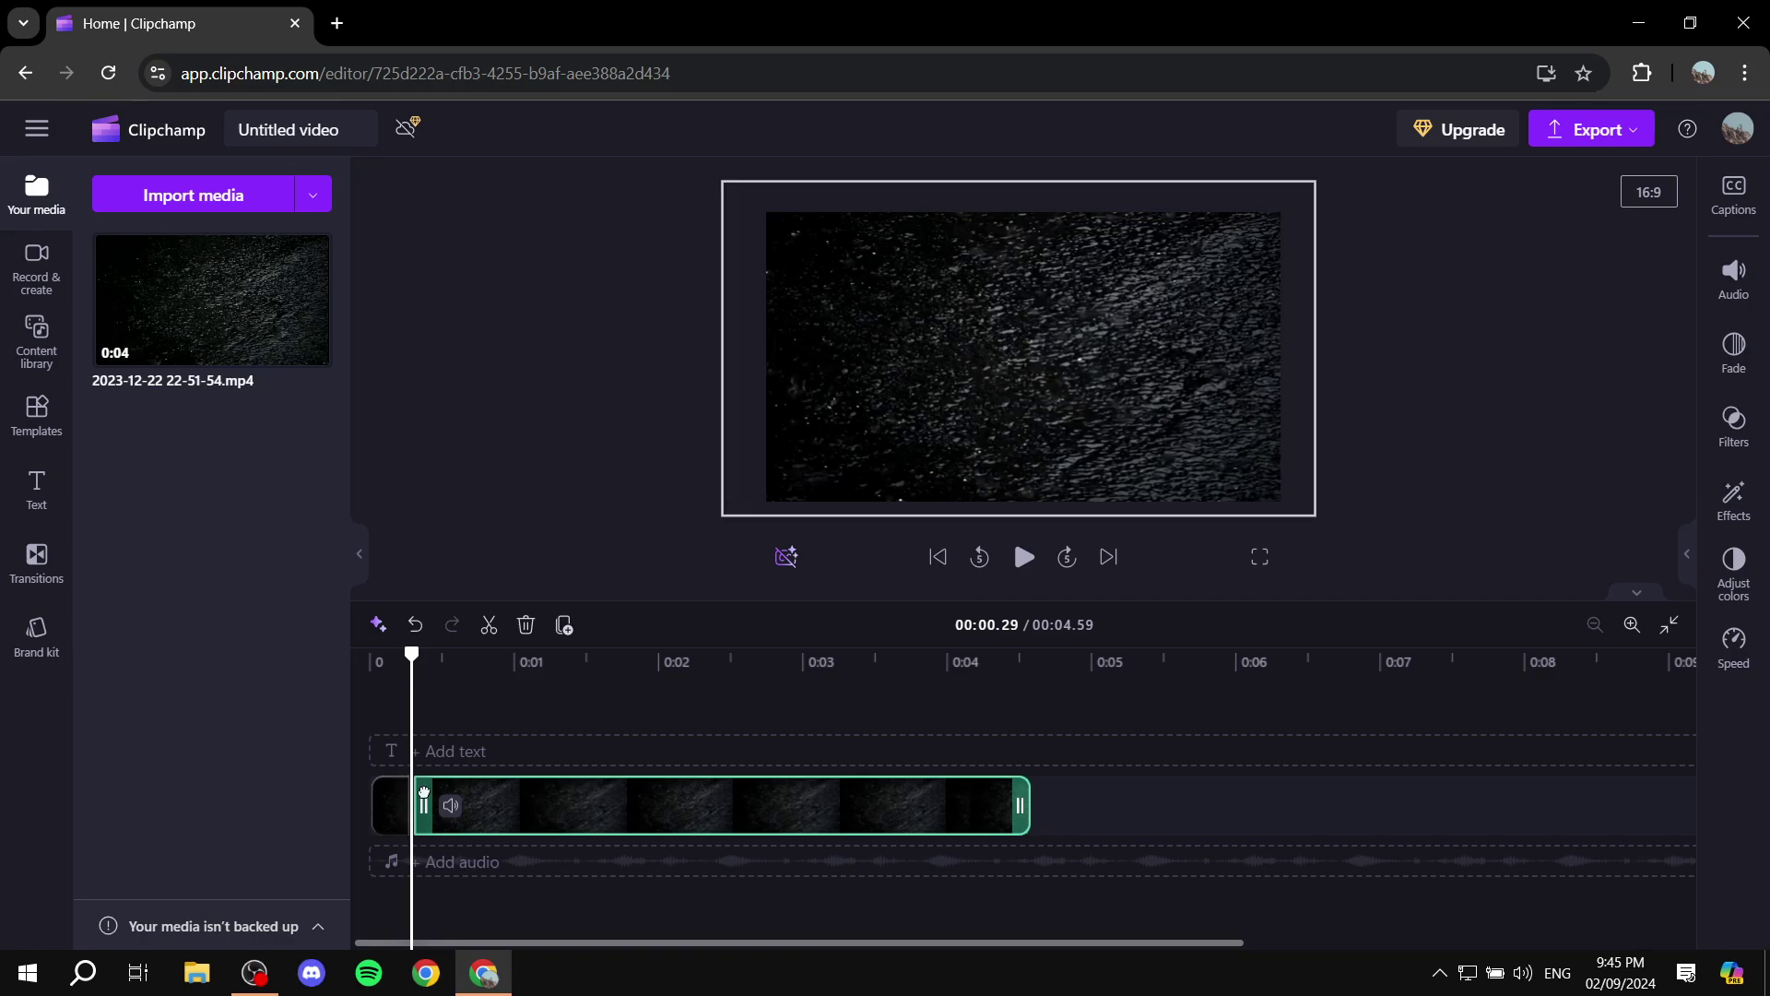
left_click(1041, 391)
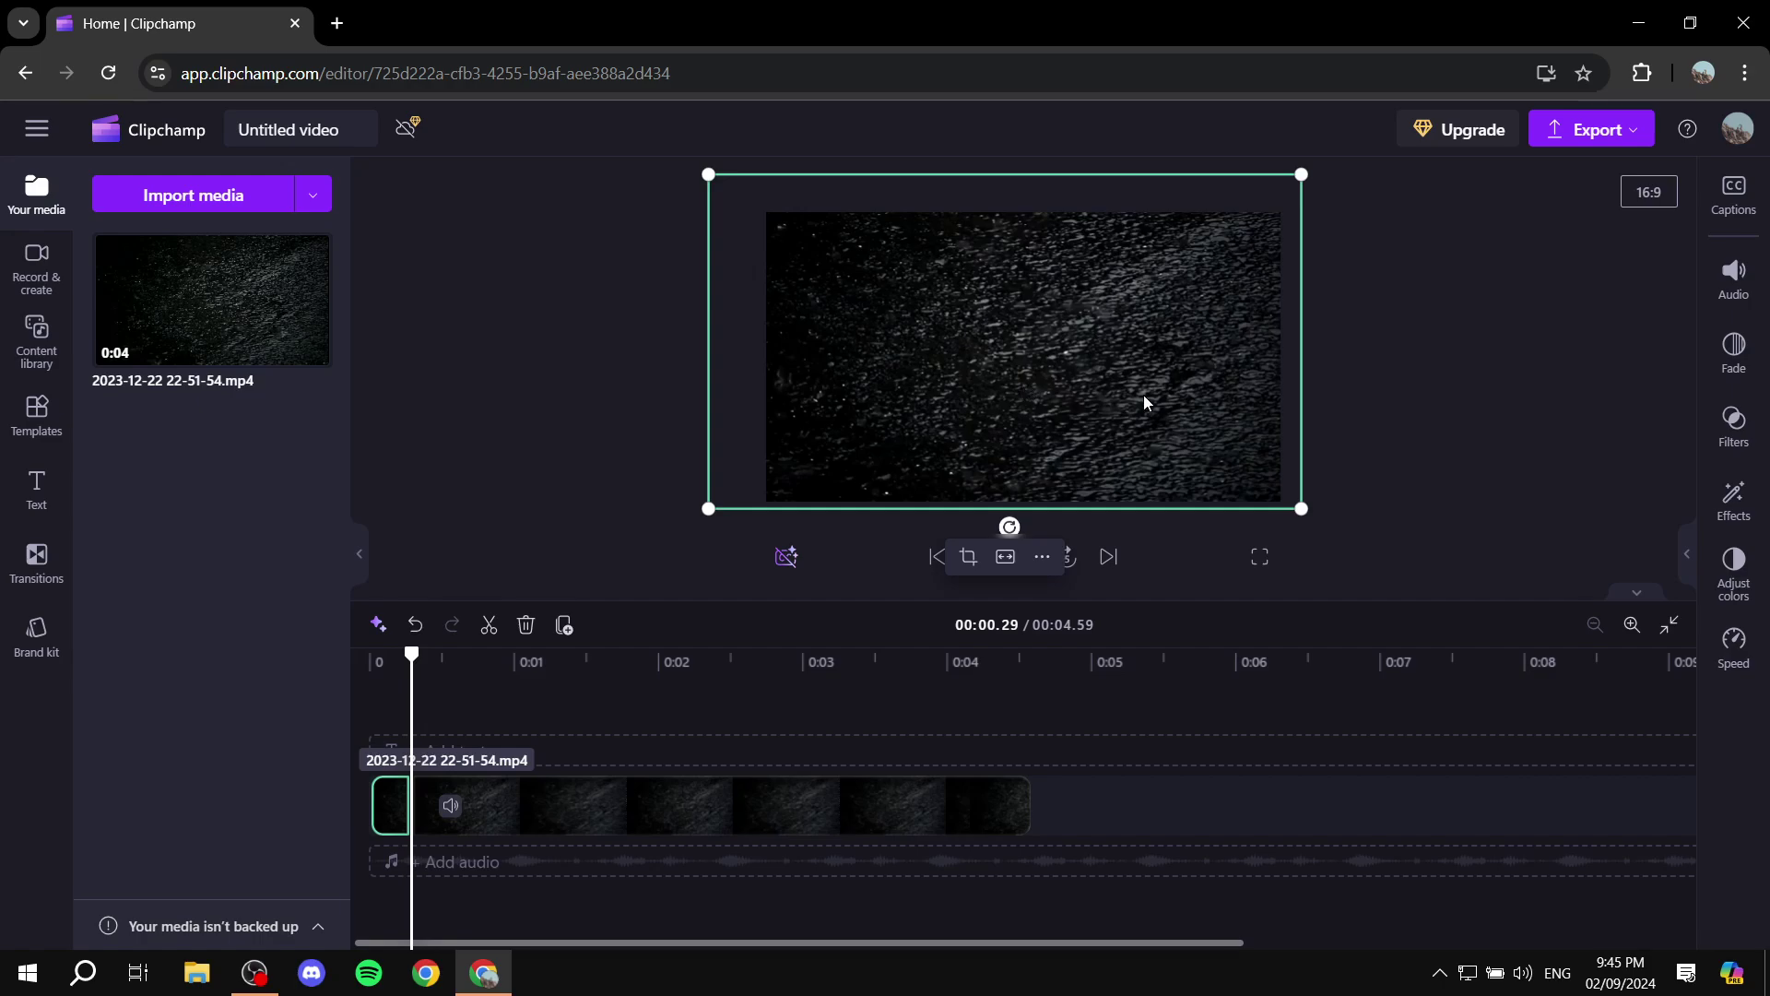
- Shift the opening piece's video right, shrink it slightly, and re-center it past the frame
left_click_drag(1153, 393, 1172, 411)
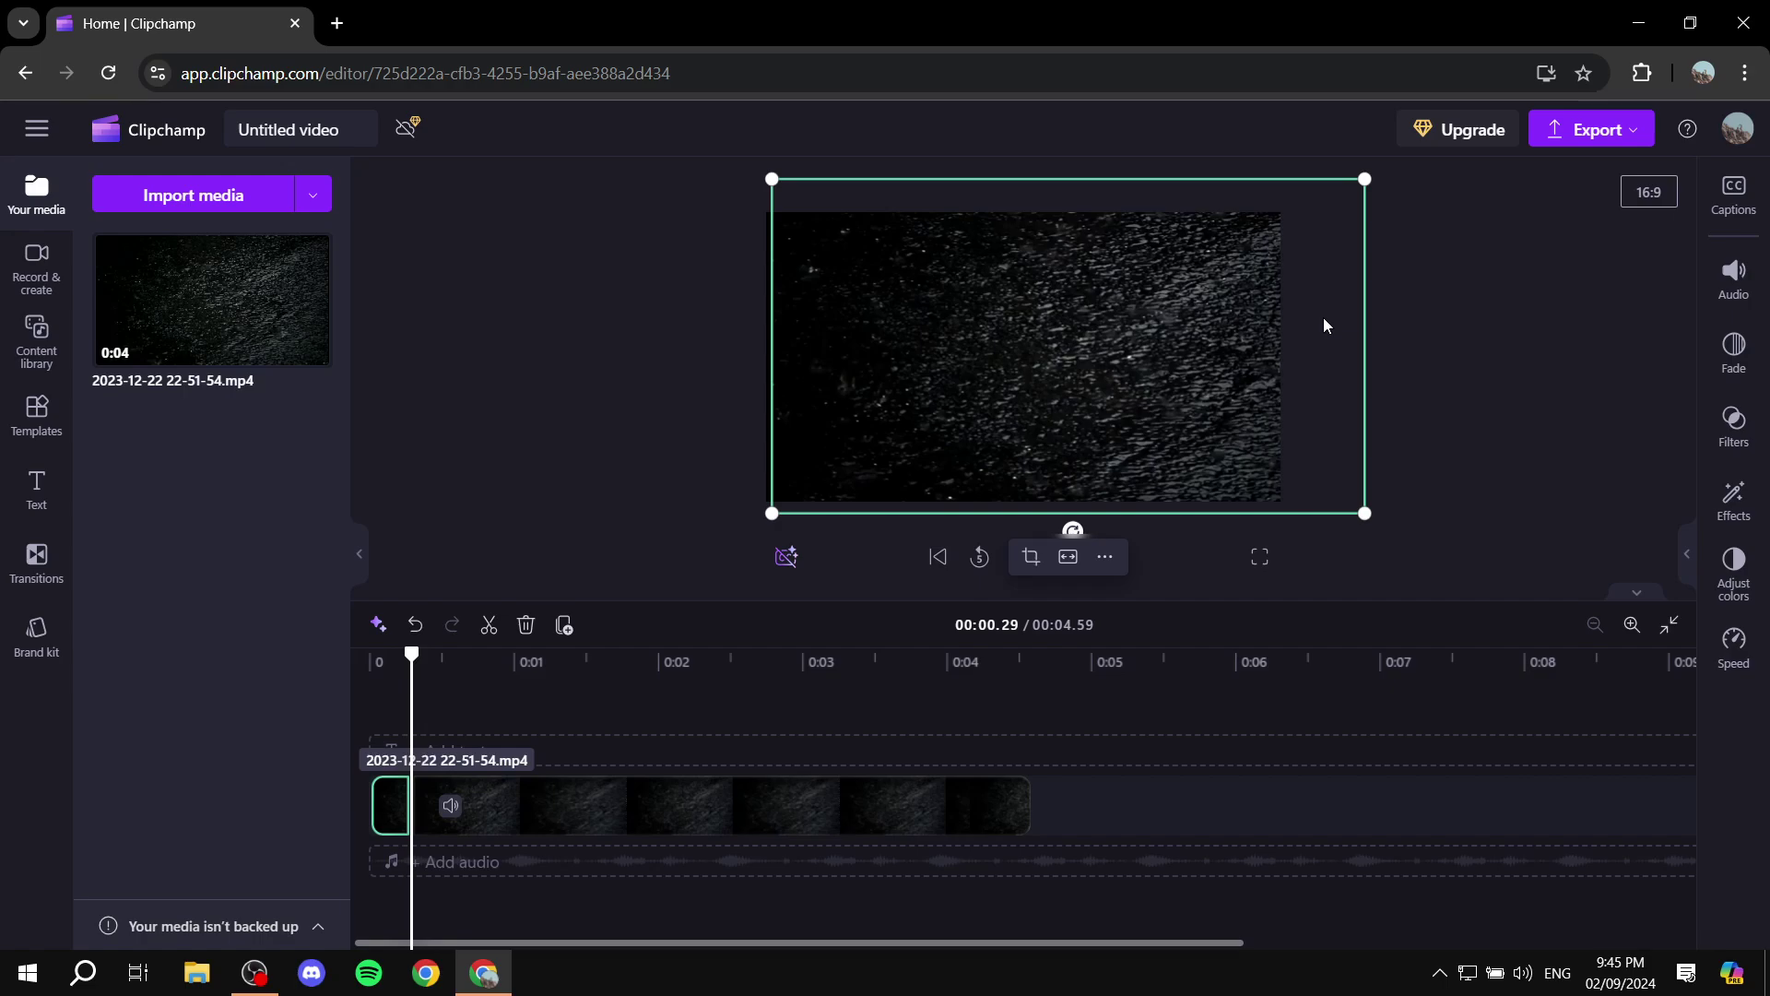
left_click_drag(1365, 182, 1338, 200)
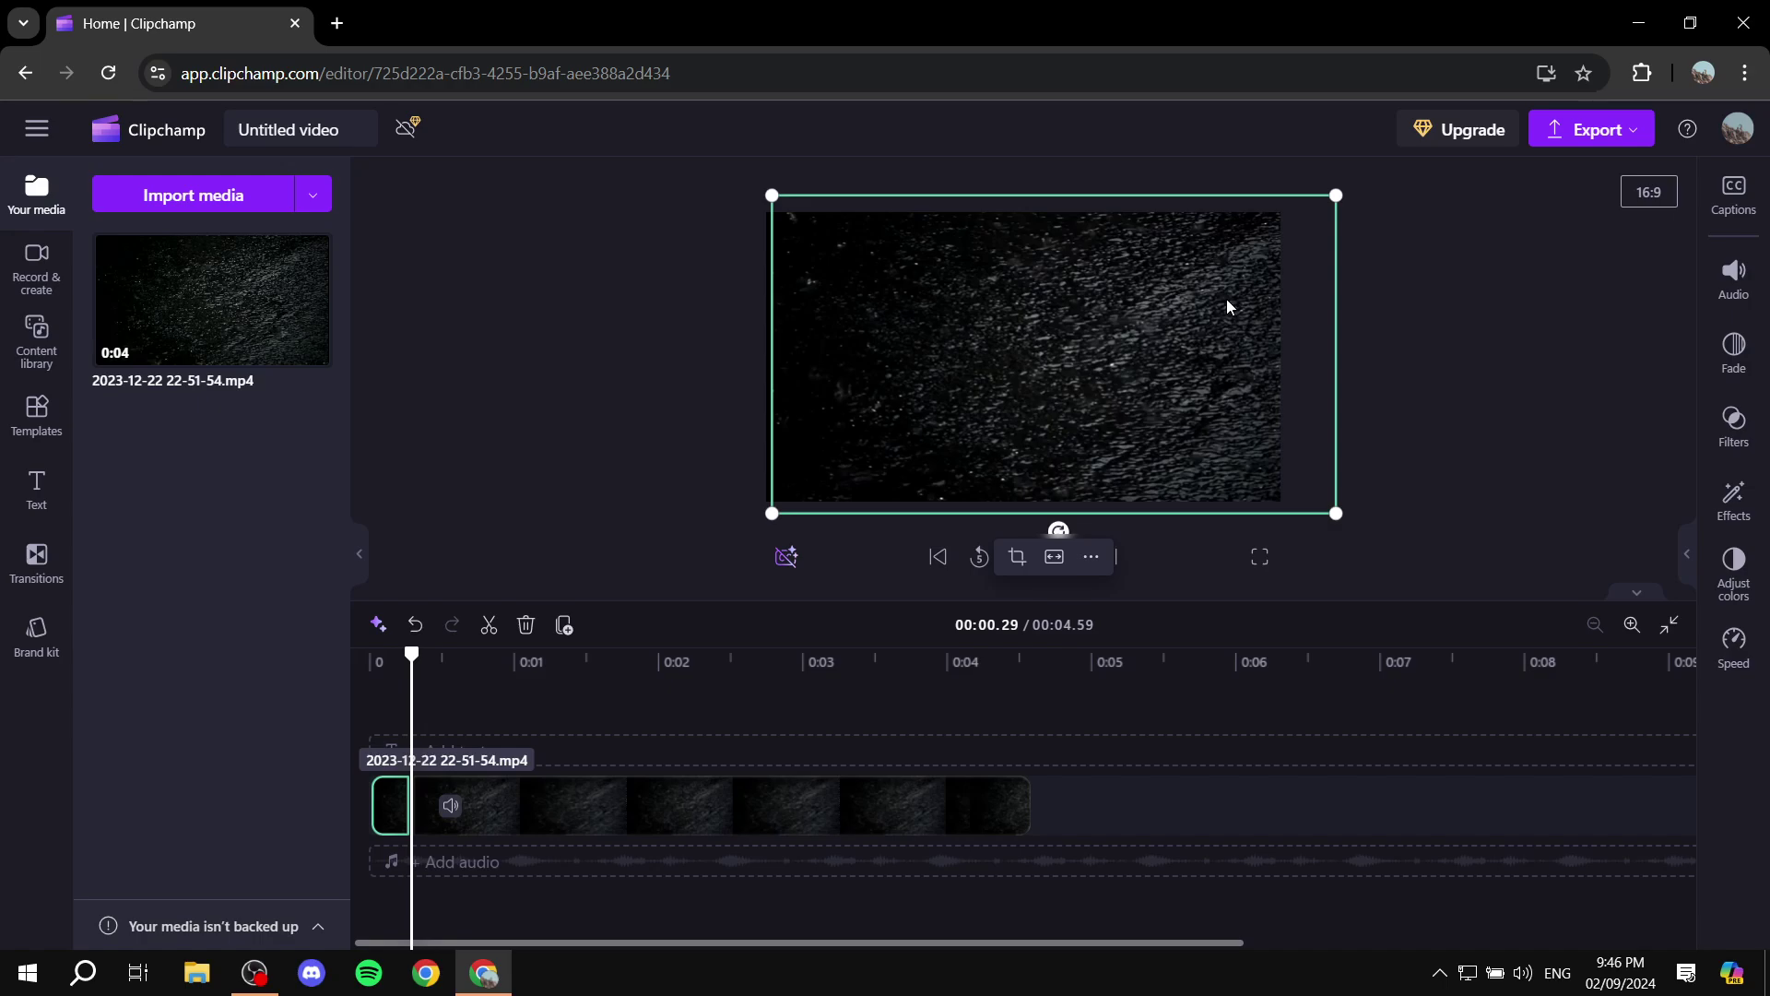
left_click_drag(1227, 298, 1124, 337)
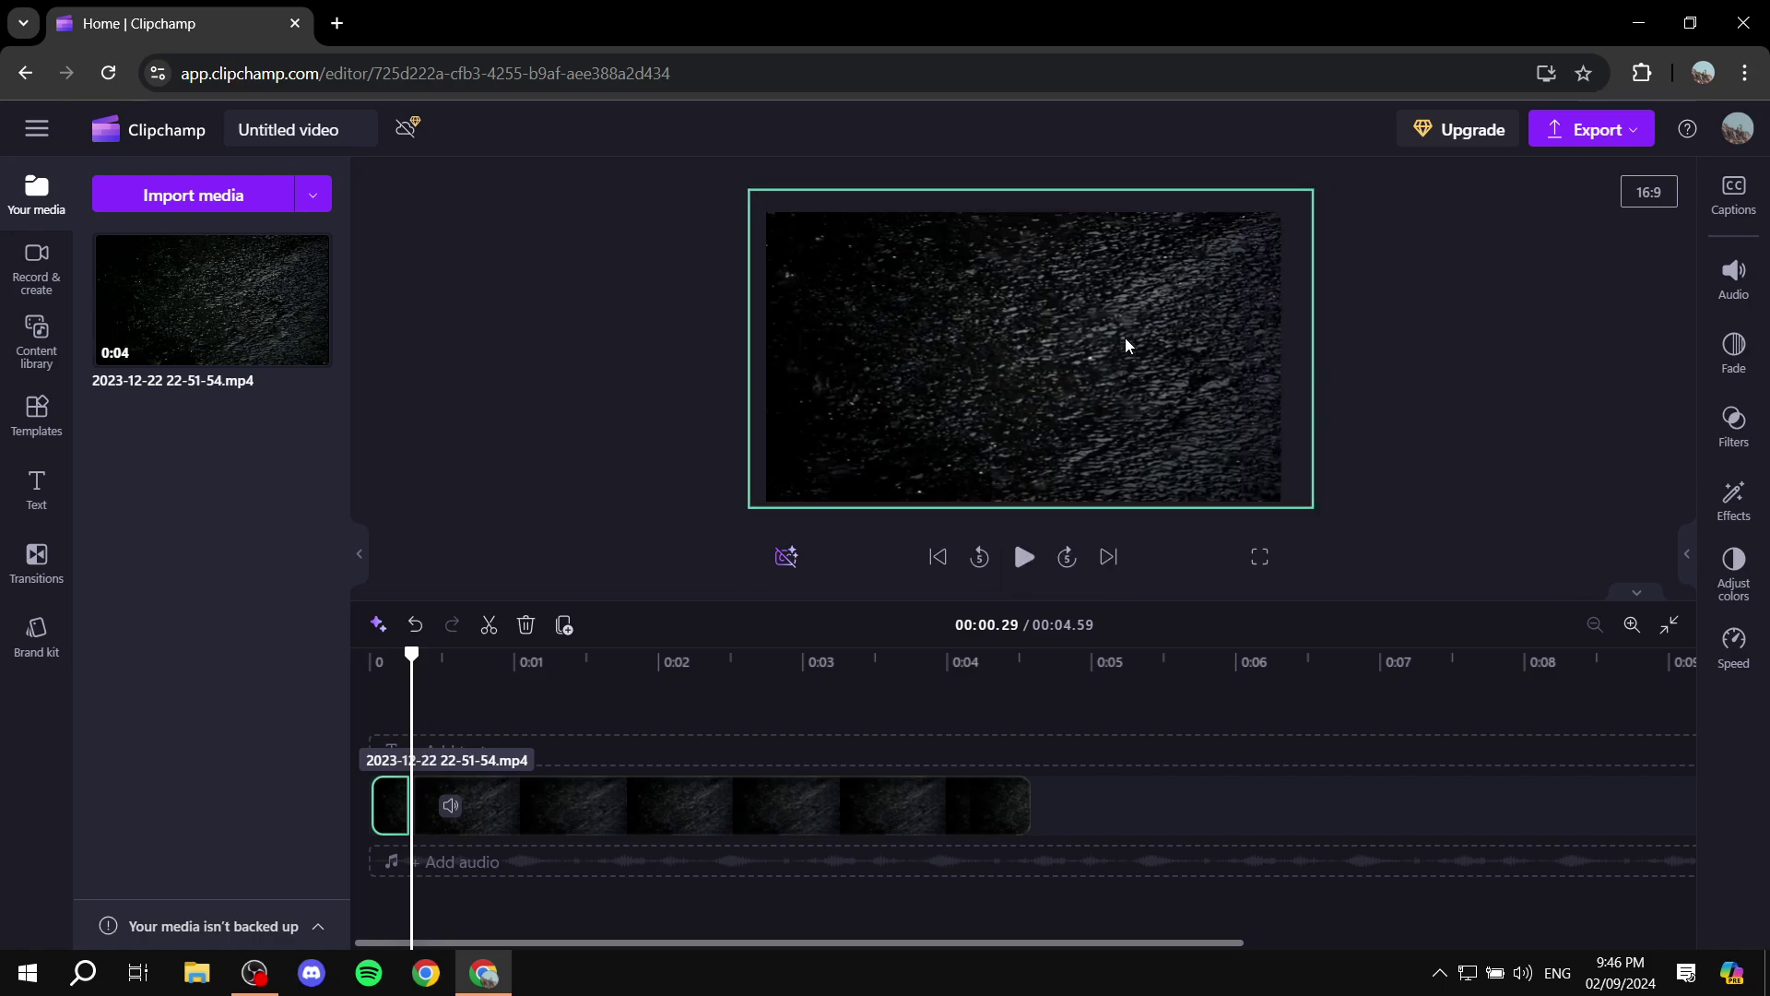